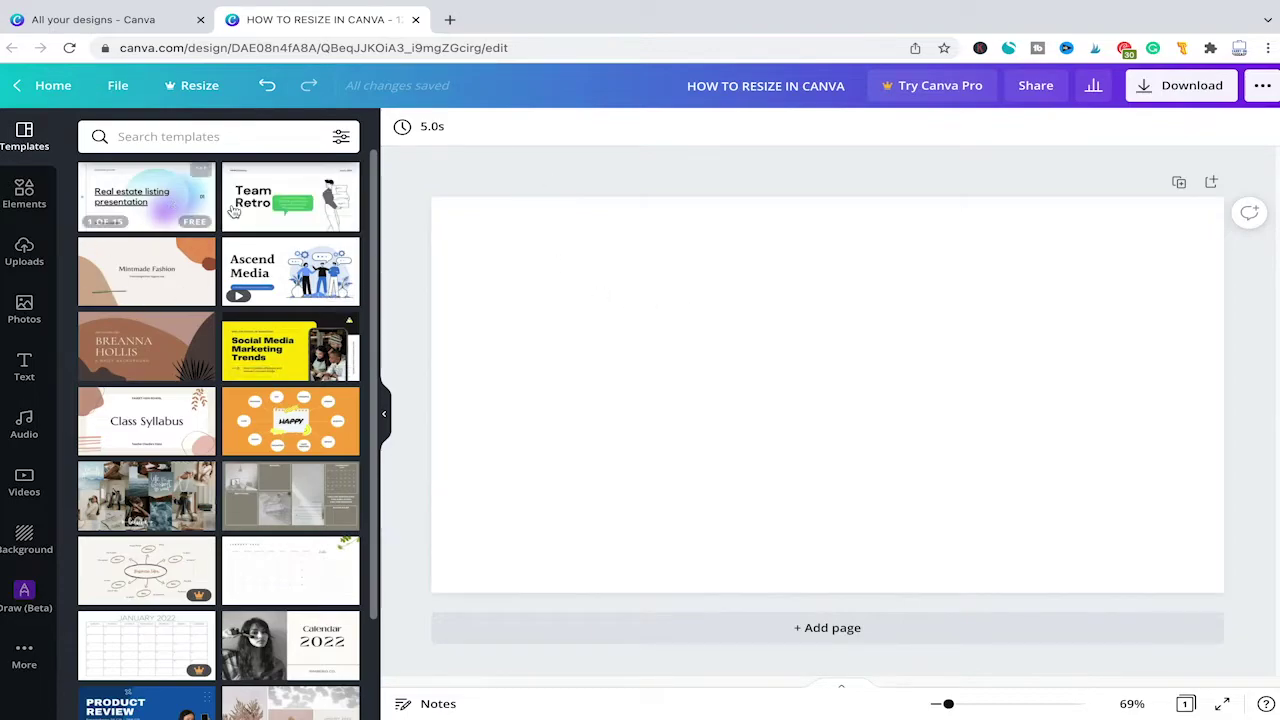
Place the Trending street-buildings photo on the blank page and shrink it slightly
left_click(21, 311)
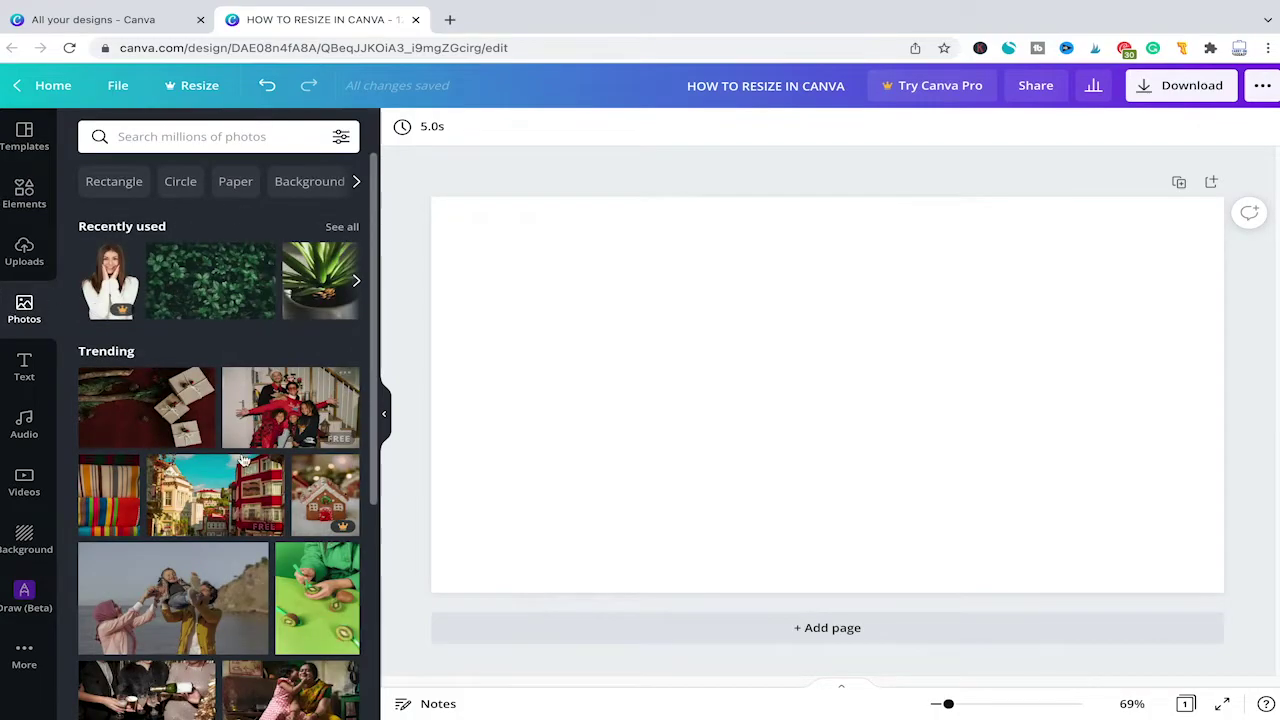
left_click_drag(215, 495, 715, 326)
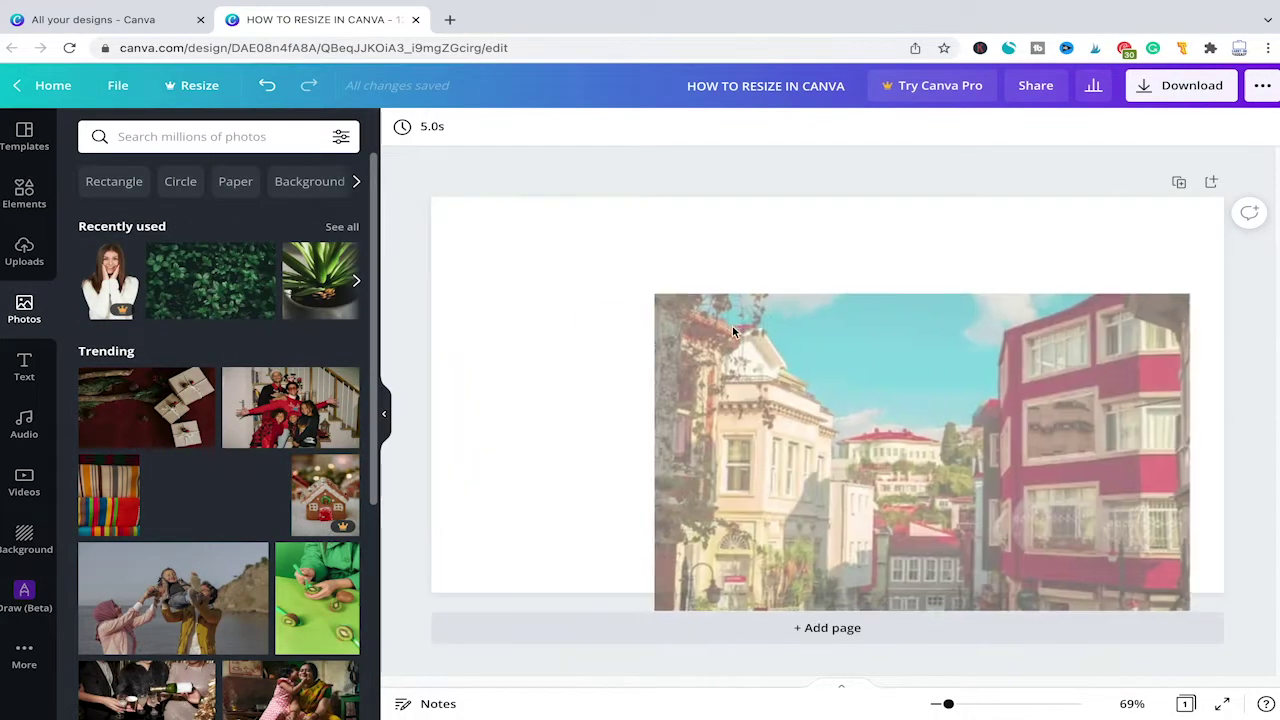
left_click_drag(642, 302, 630, 272)
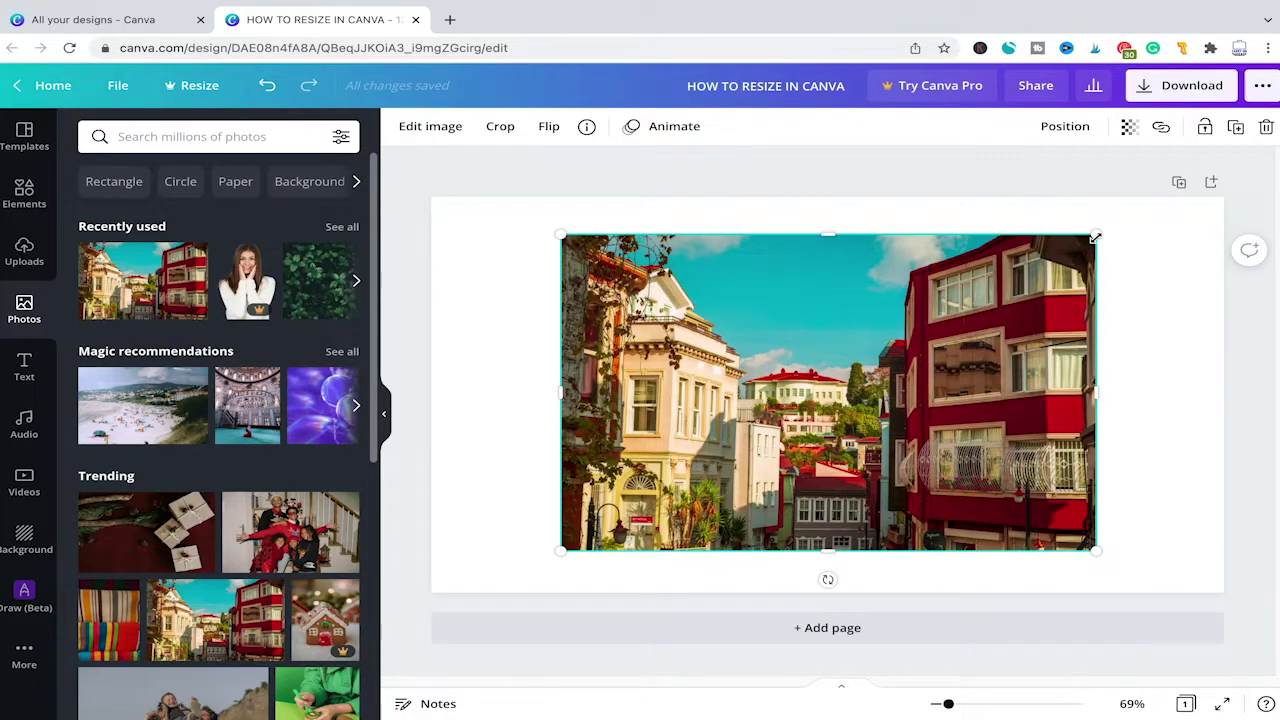
mouse_move(1095, 236)
left_mouse_down()
mouse_move(806, 401)
mouse_move(963, 294)
mouse_move(946, 329)
mouse_move(1045, 264)
left_mouse_up()
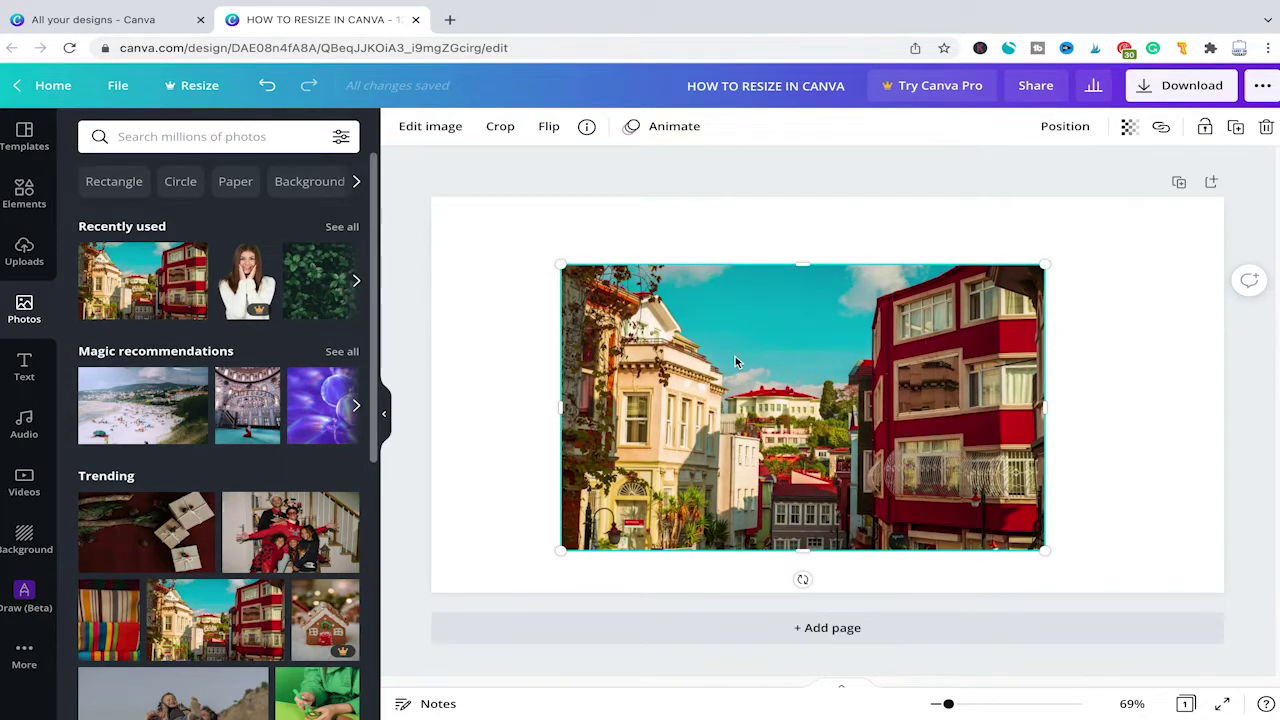
Set the street-buildings photo as the page background so it fills the page
right_click(794, 267)
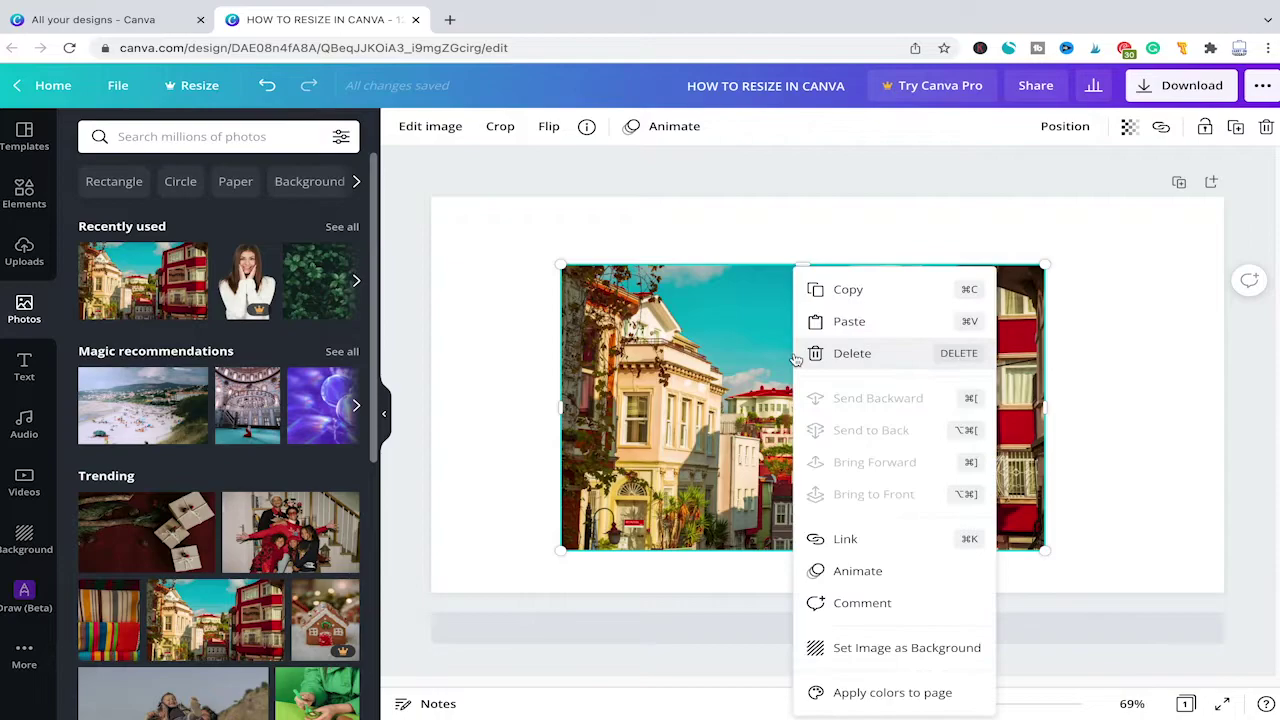
left_click(896, 652)
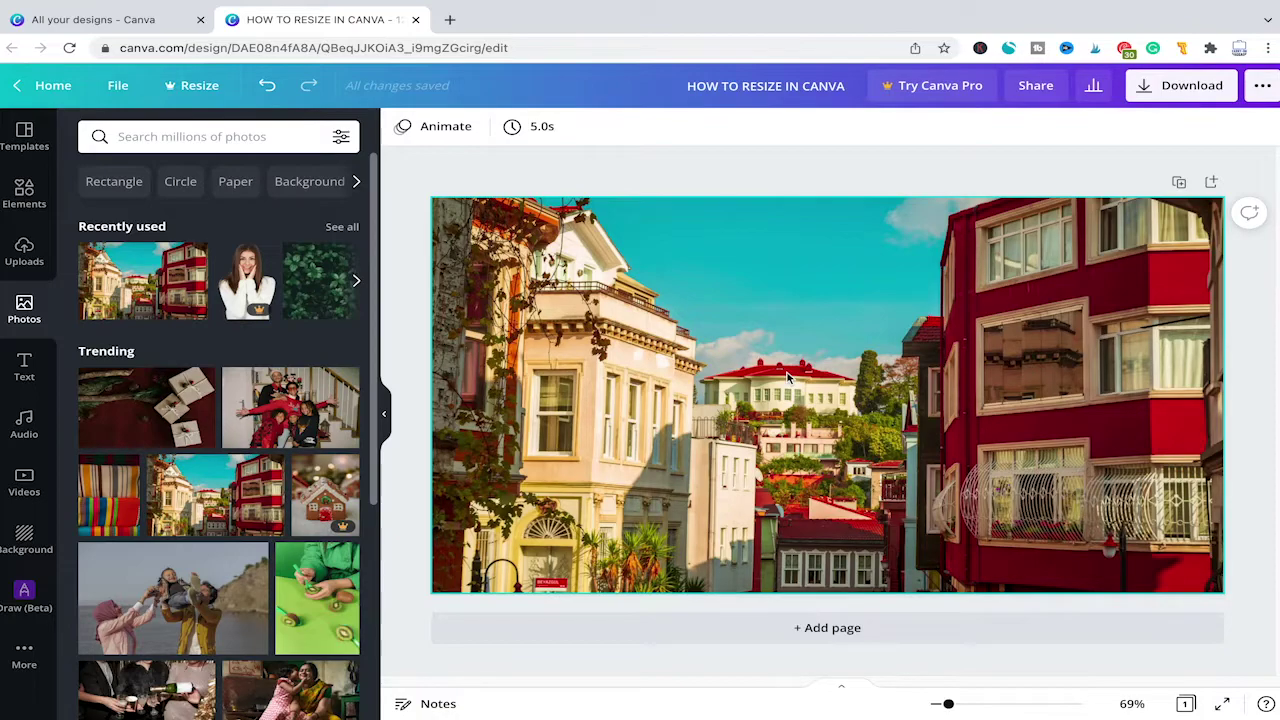
Switch to a new blank 1280 × 720 px Untitled design with the Photos library showing
left_click(787, 376)
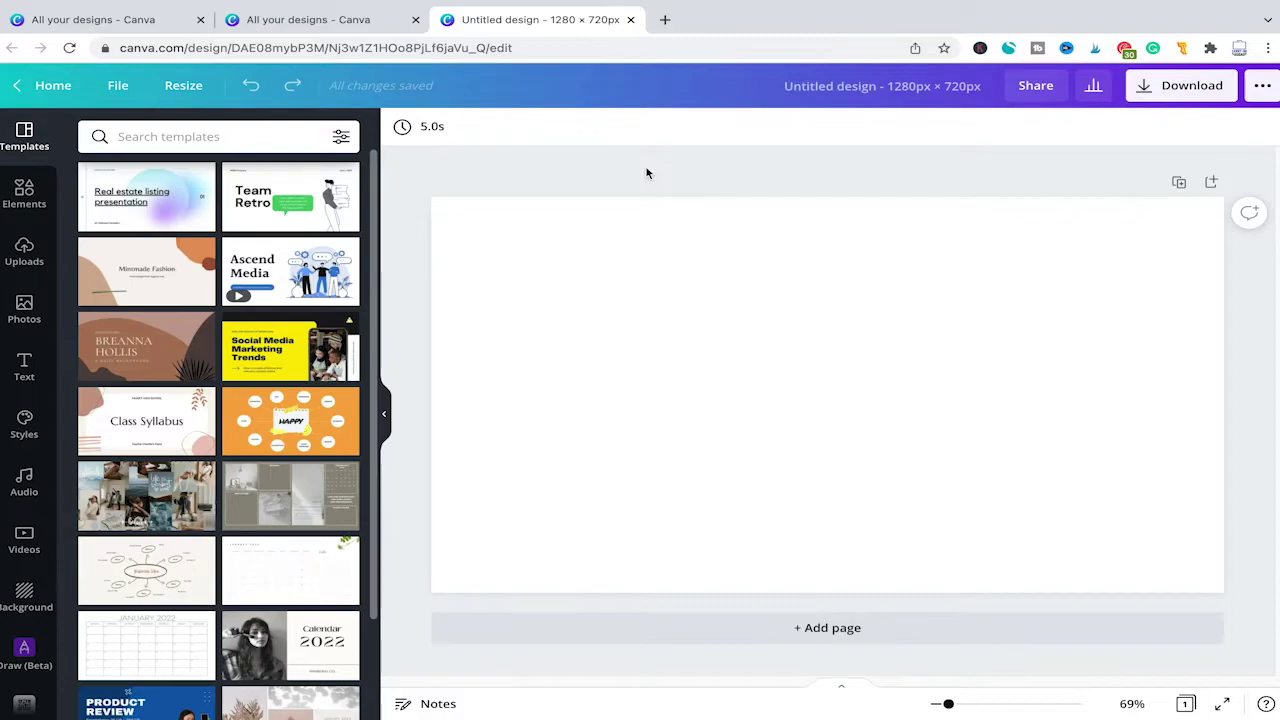
left_click(29, 322)
Drag the food platter photo from the Photos list onto the page and shrink it
scroll(267, 372, "down", 2)
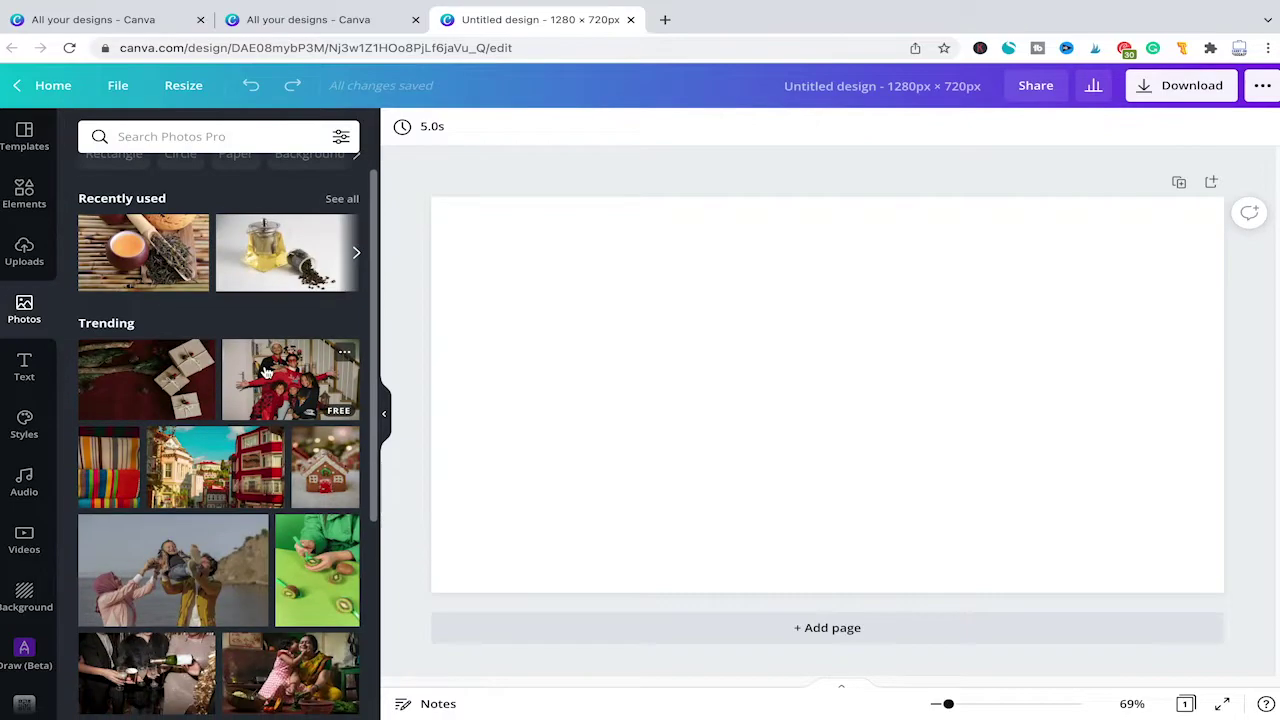
scroll(267, 372, "down", 1)
scroll(267, 372, "down", 1)
scroll(267, 372, "down", 1)
scroll(267, 372, "down", 2)
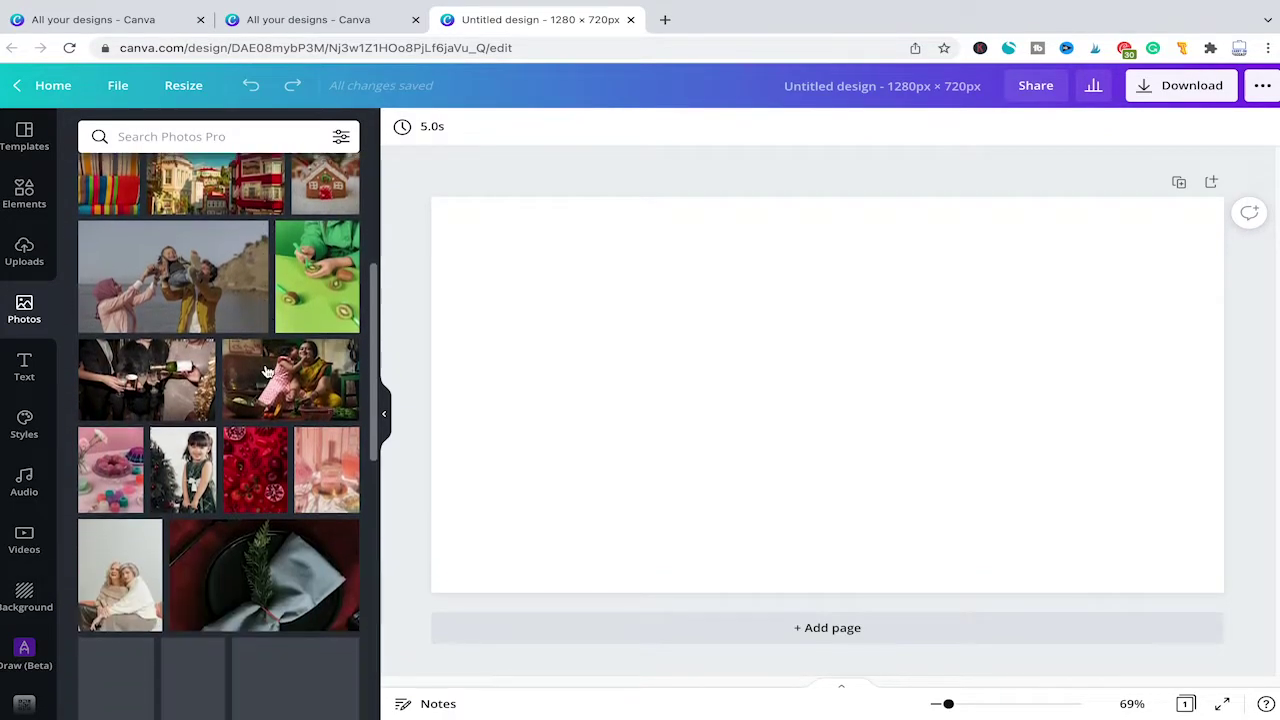
scroll(250, 372, "down", 1)
scroll(223, 371, "down", 3)
scroll(228, 378, "down", 3)
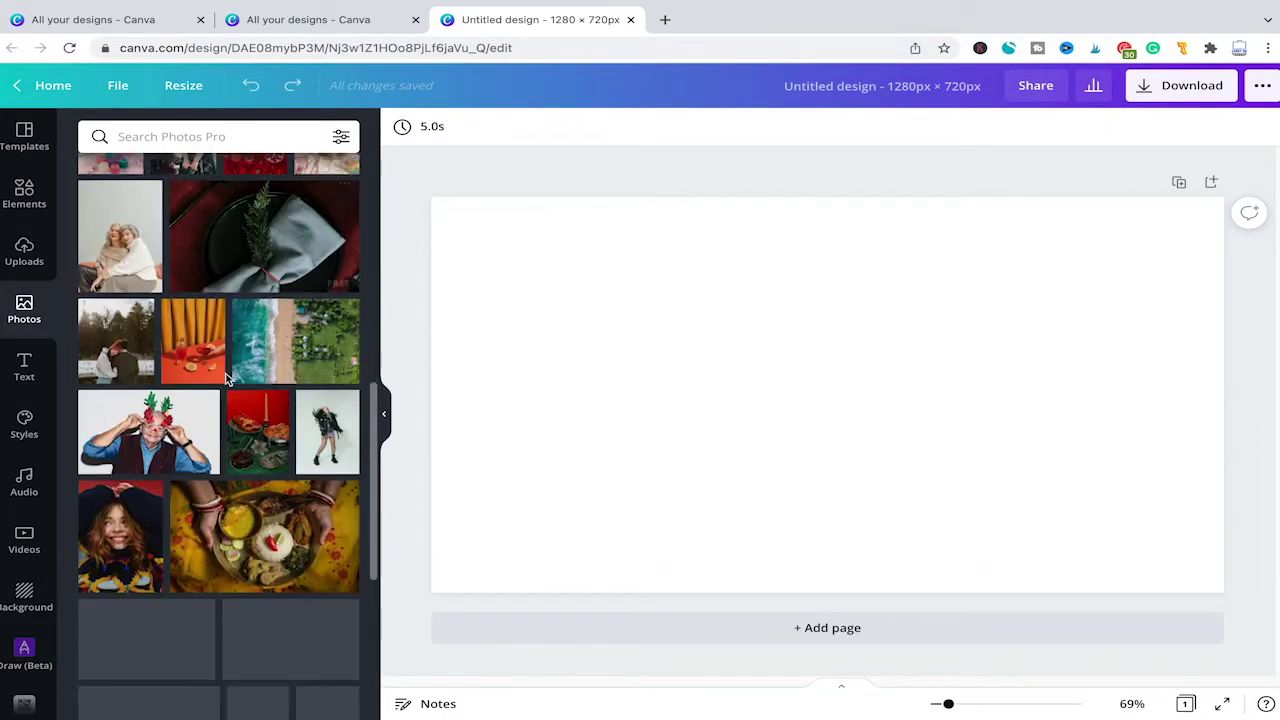
scroll(228, 378, "down", 1)
left_click_drag(265, 500, 631, 276)
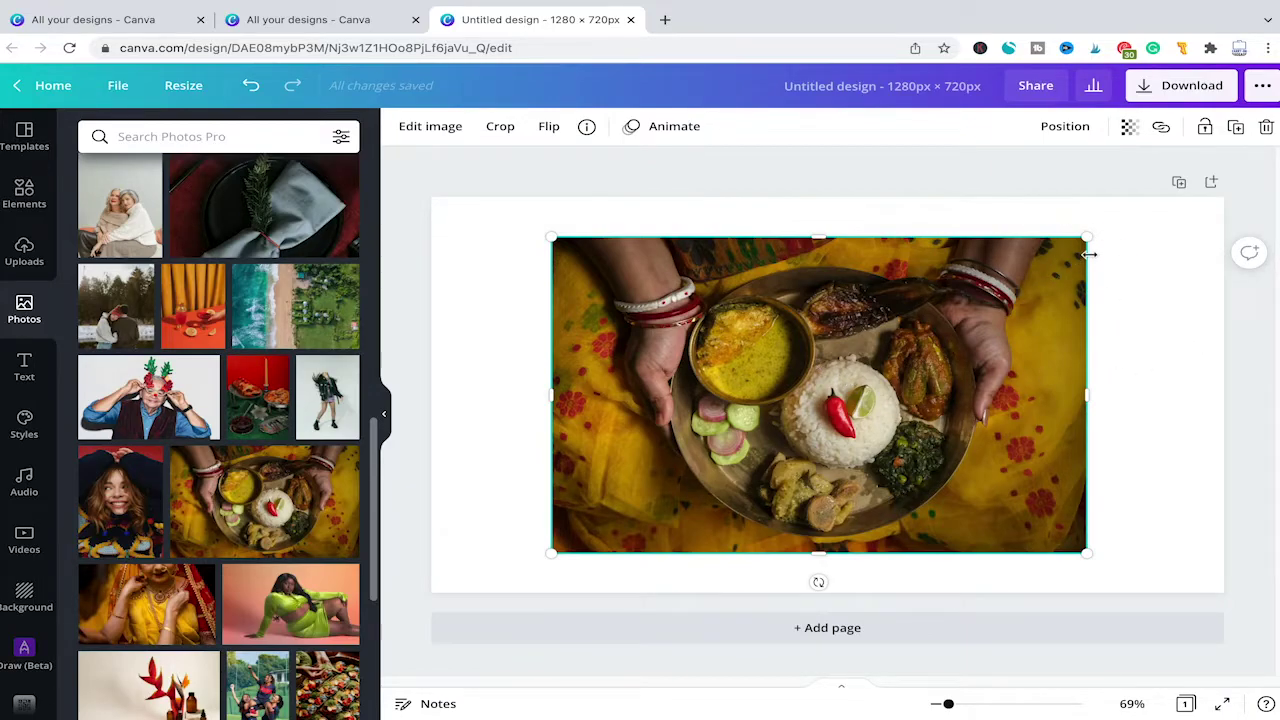
mouse_move(1090, 234)
left_mouse_down()
mouse_move(1010, 296)
mouse_move(1013, 281)
left_mouse_up()
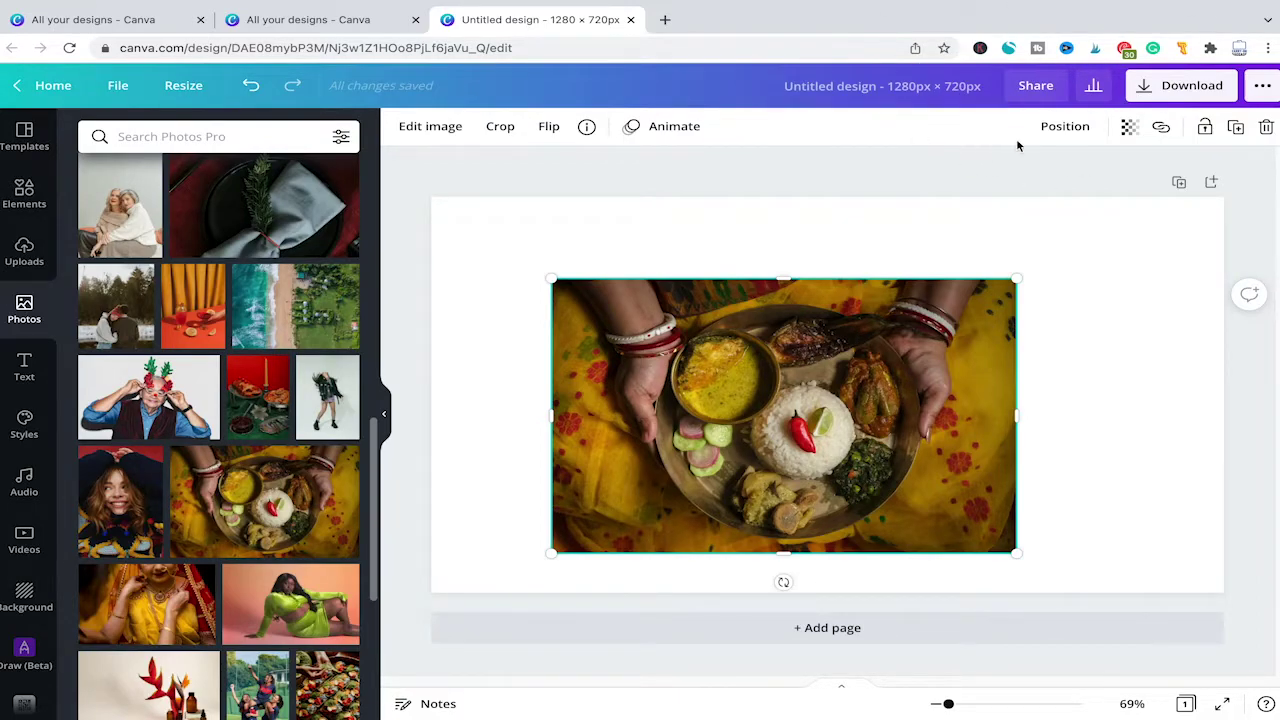
right_click(822, 432)
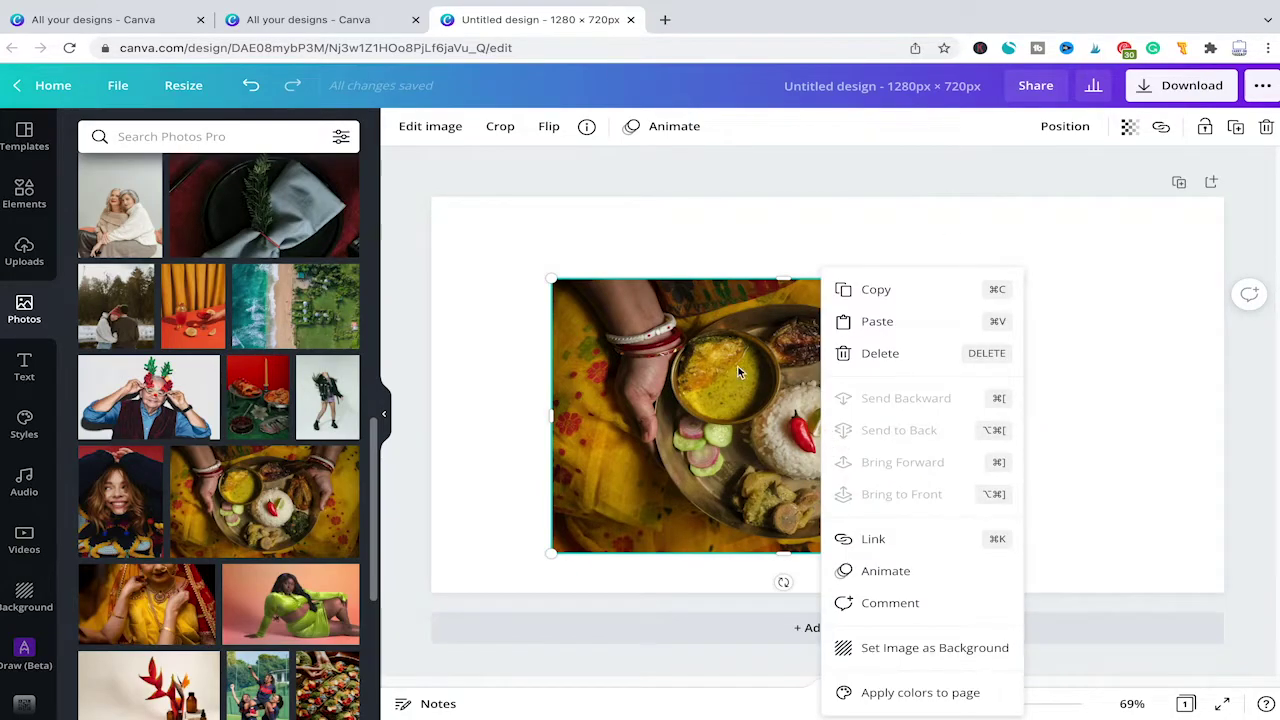
Set the food platter photo as the background of the 1280 × 720 px page
left_click(921, 652)
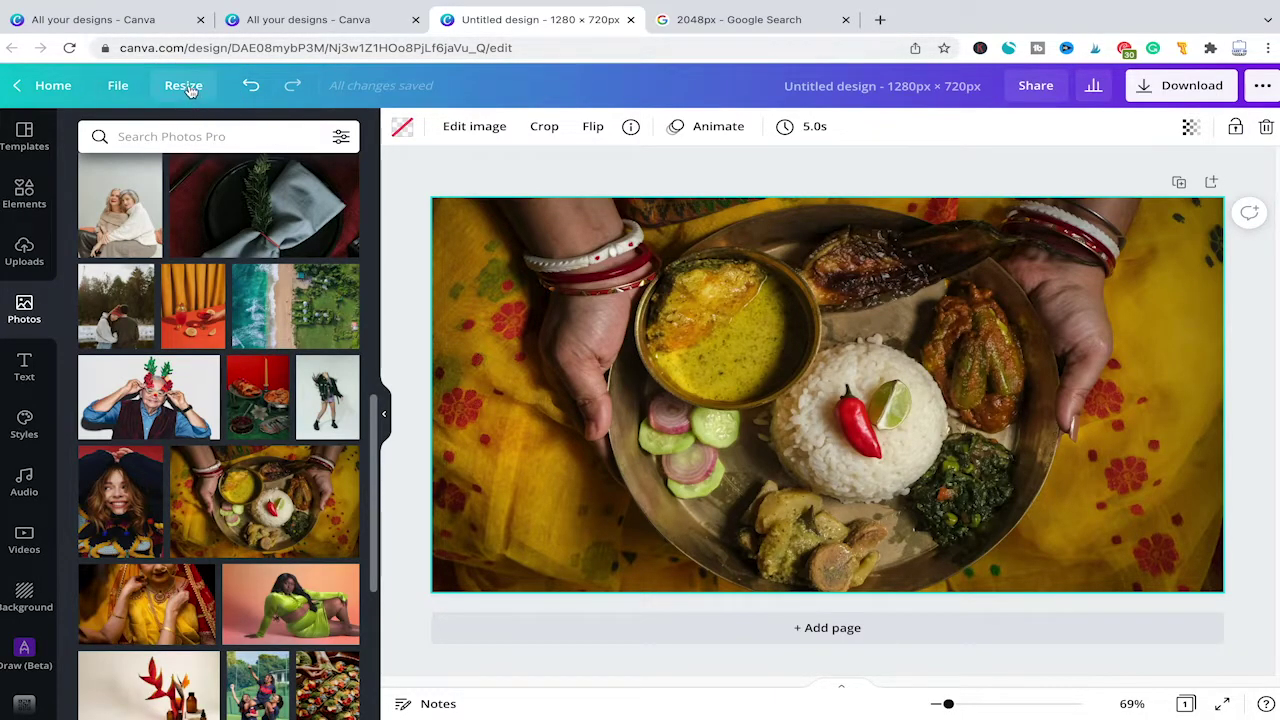
left_click(187, 88)
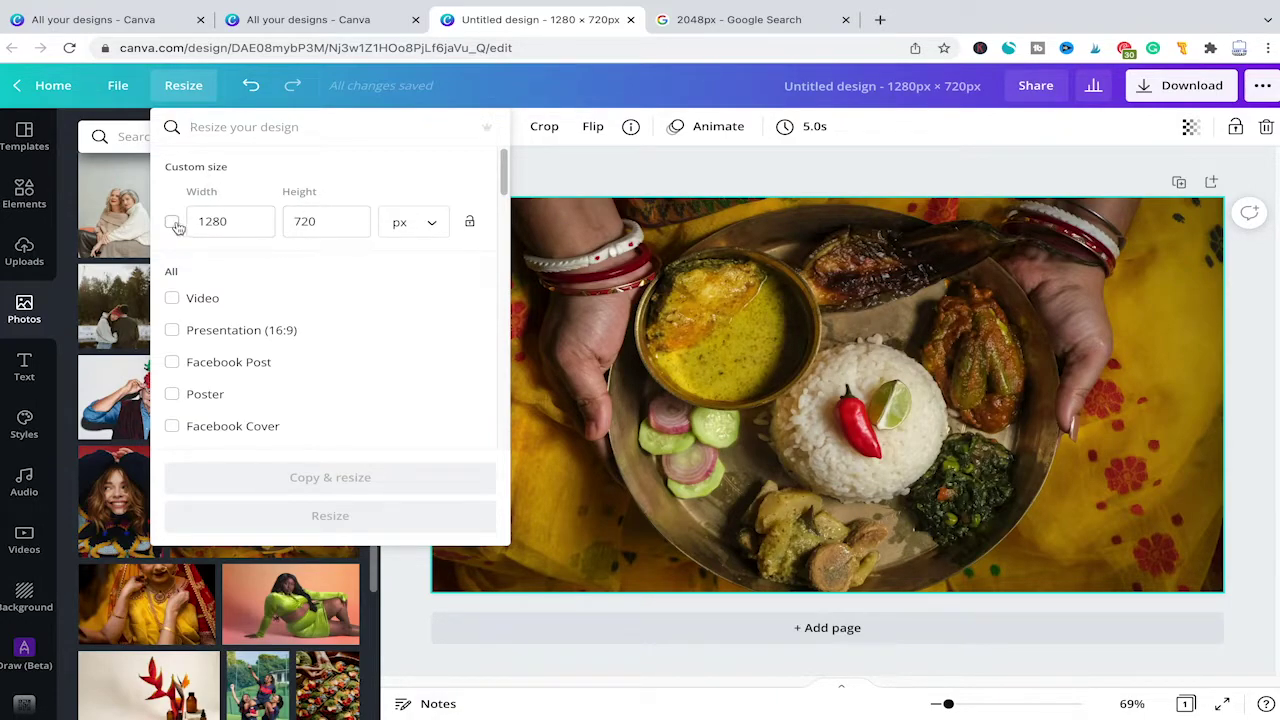
Enter a custom size of width 2048 and height 1024 px in Resize
left_click(172, 222)
left_click(210, 221)
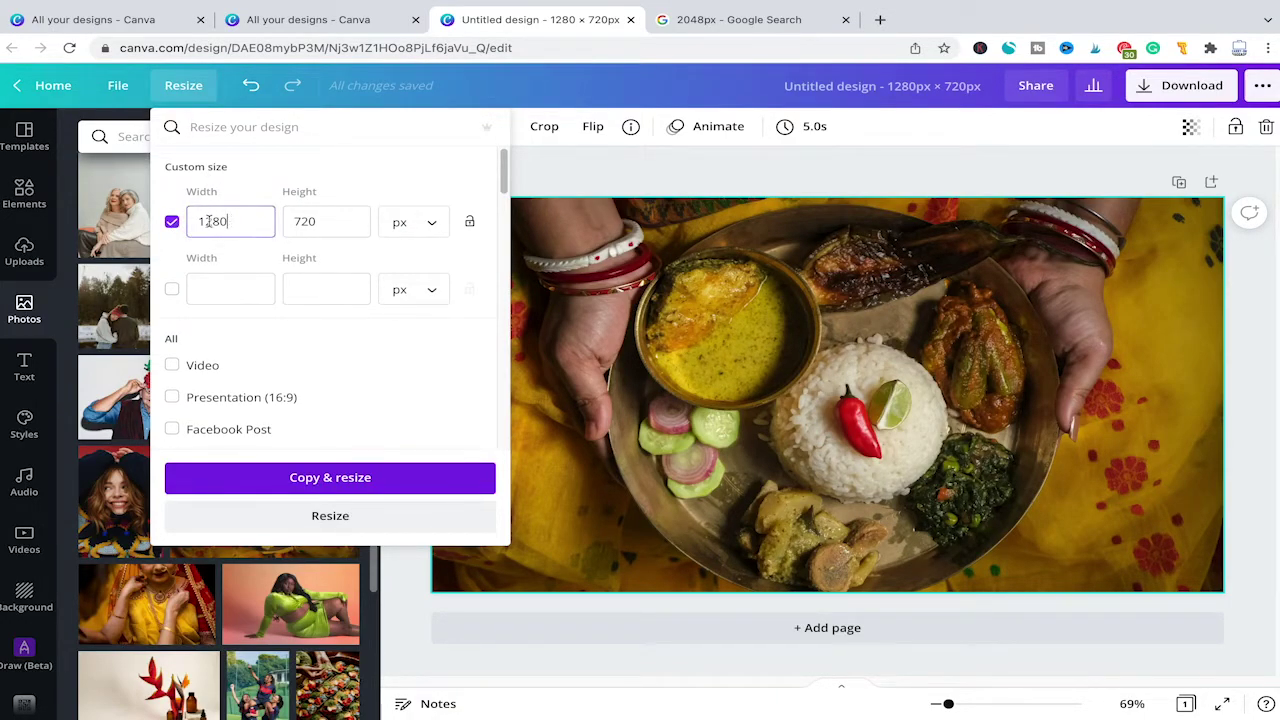
left_click_drag(248, 222, 174, 219)
type("2048")
key("Tab")
type("1024")
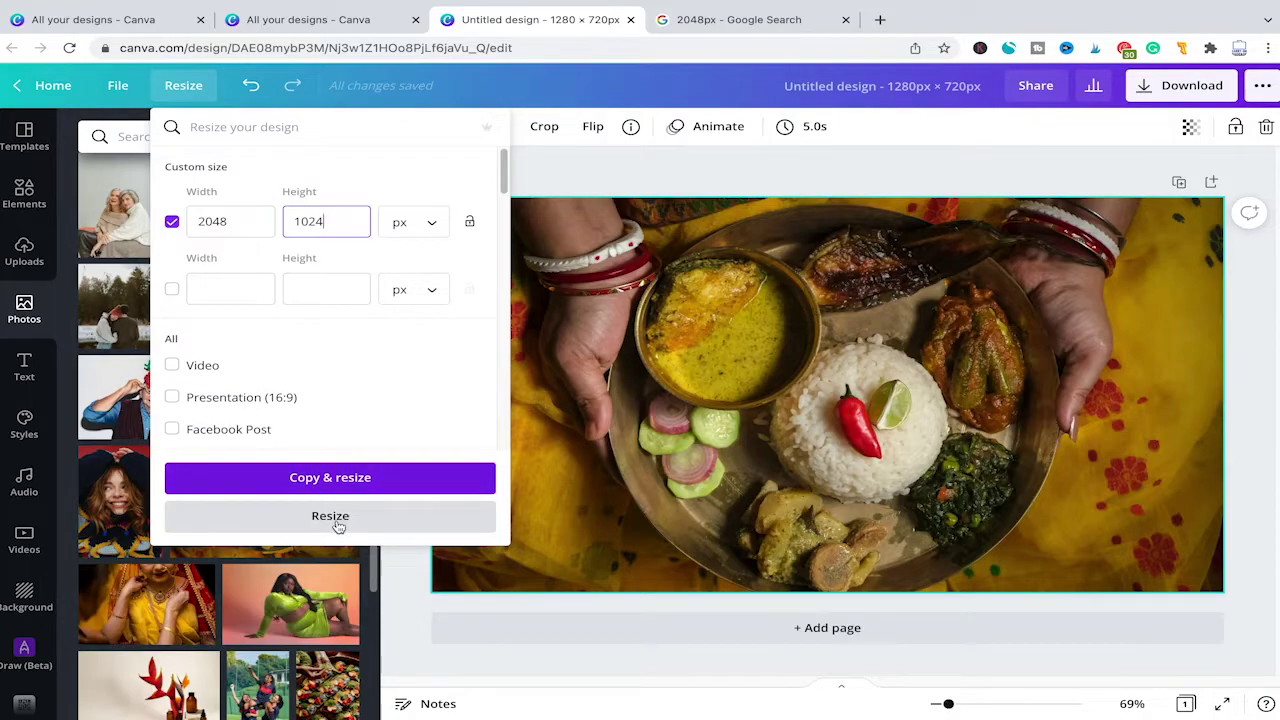
Apply the custom 2048 × 1024 px size to the design
left_click(339, 526)
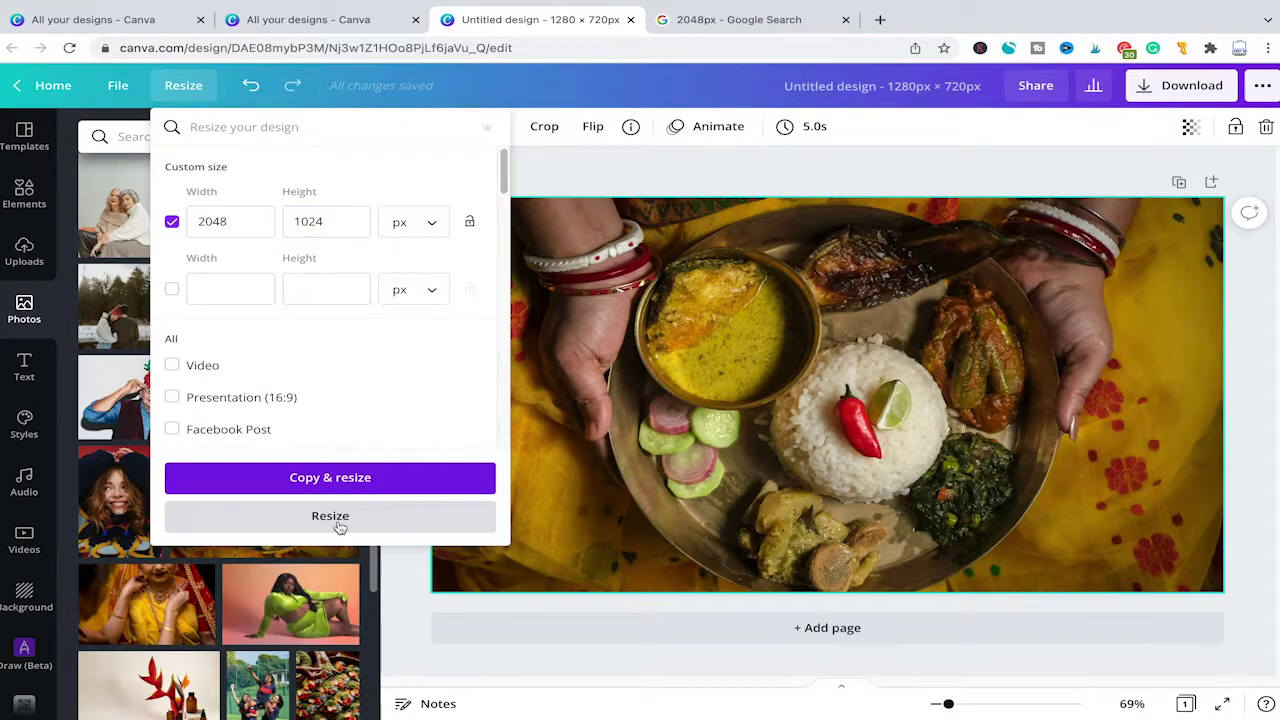